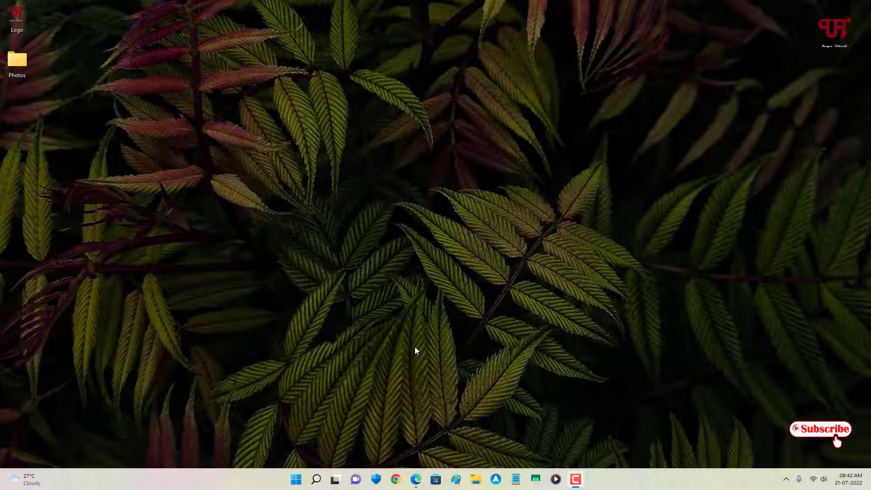
# Step: Preview image (4) from the desktop Photos folder, then close the viewer and the folder
pyautogui.doubleClick(19, 72)
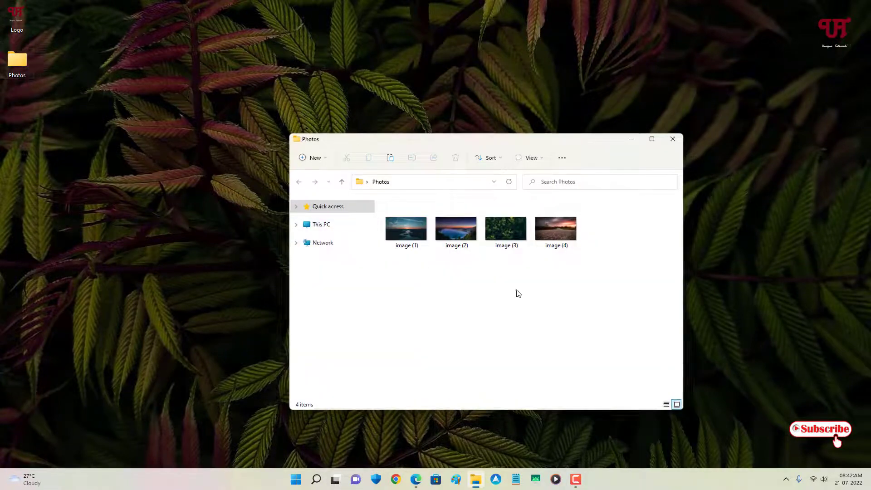
pyautogui.doubleClick(556, 245)
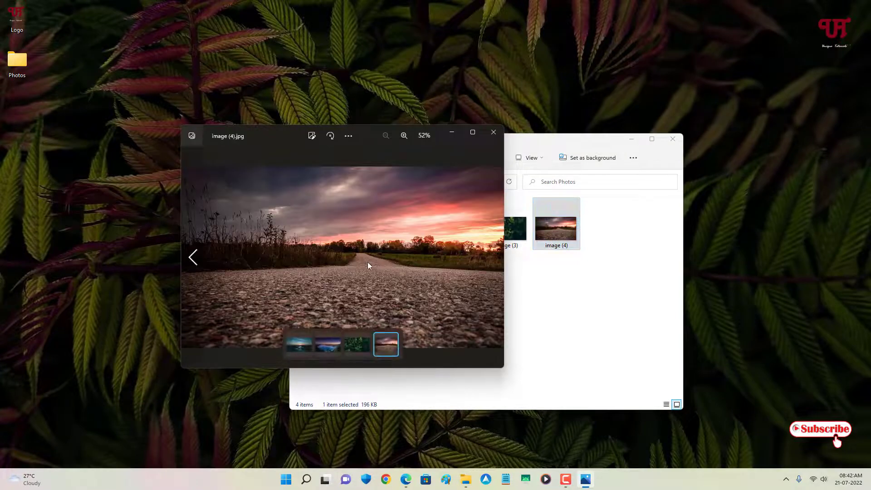
pyautogui.click(494, 133)
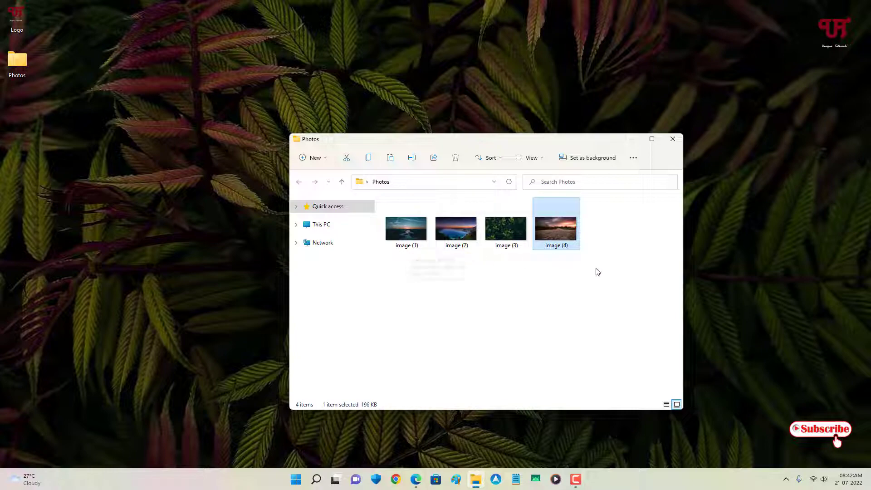
pyautogui.click(673, 139)
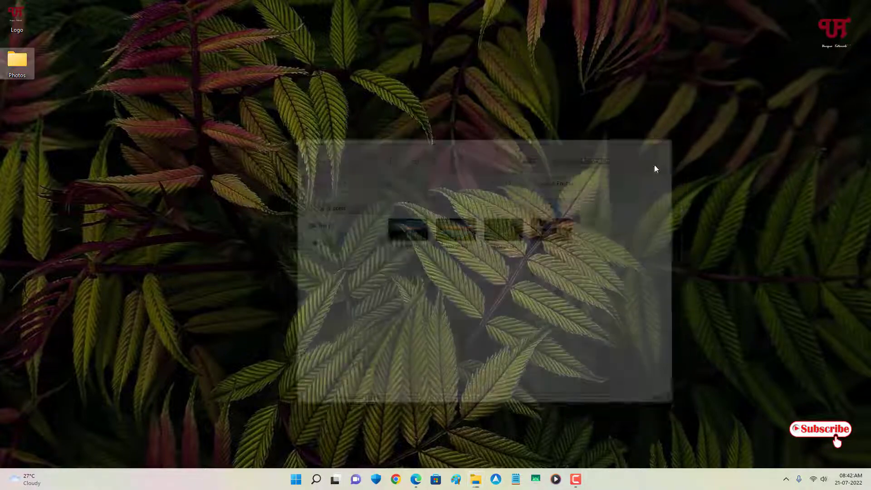
# Step: From the Google results, visit the official IrfanView homepage and start the 64-bit download
pyautogui.click(415, 479)
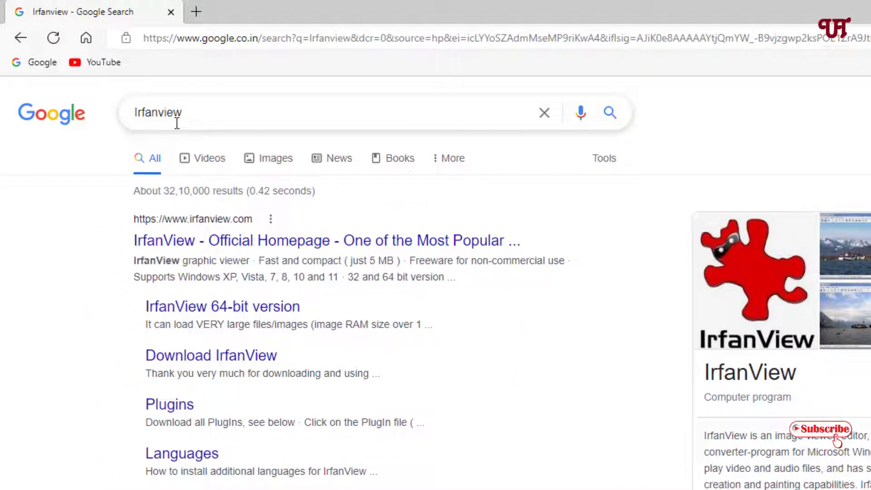
pyautogui.click(223, 243)
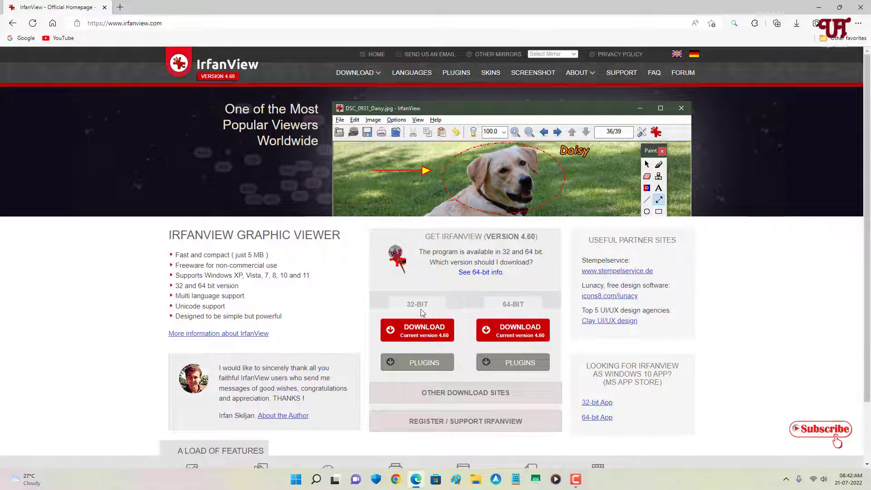
pyautogui.click(516, 336)
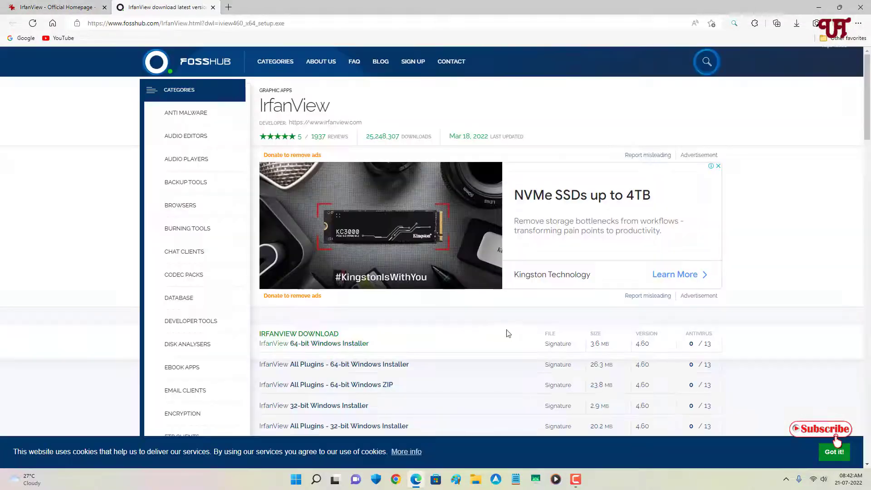
# Step: Show the downloaded iview460_x64_setup.exe in its folder and close Edge
pyautogui.scroll(-1, 355, 355)
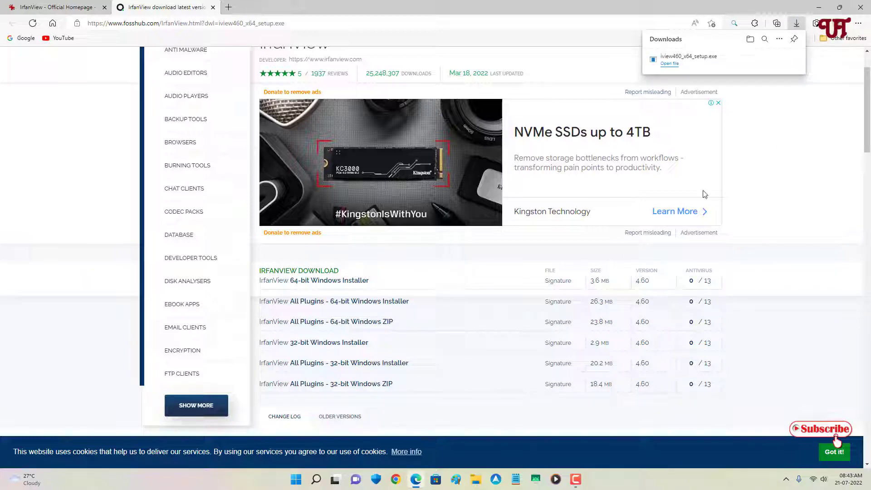
pyautogui.click(766, 60)
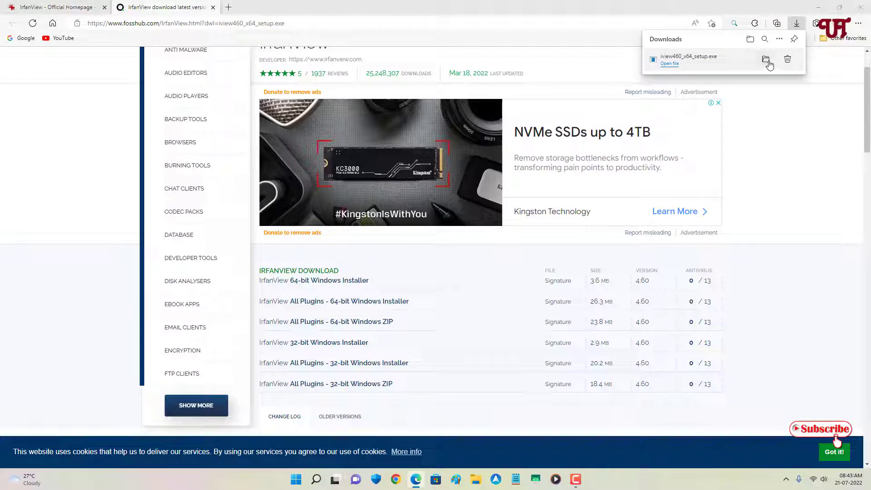
pyautogui.click(861, 6)
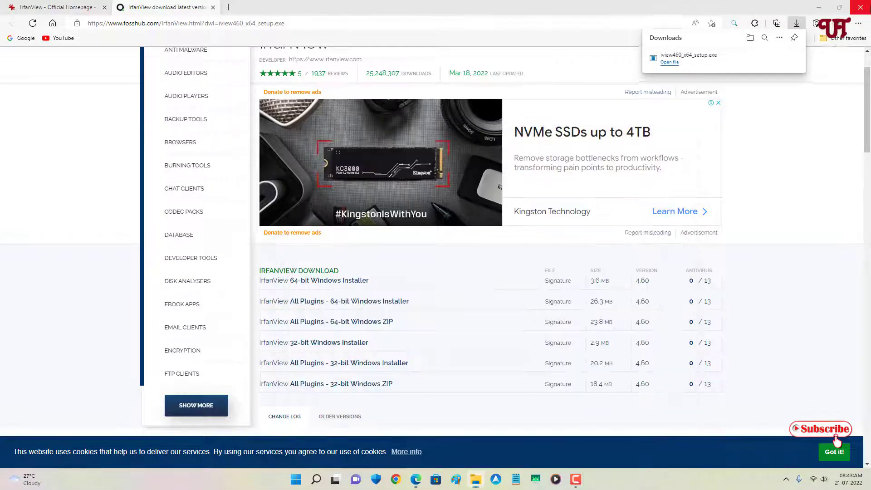
# Step: Confirm closing Edge despite the warning and launch the iview460_x64_setup installer from Downloads
pyautogui.click(499, 74)
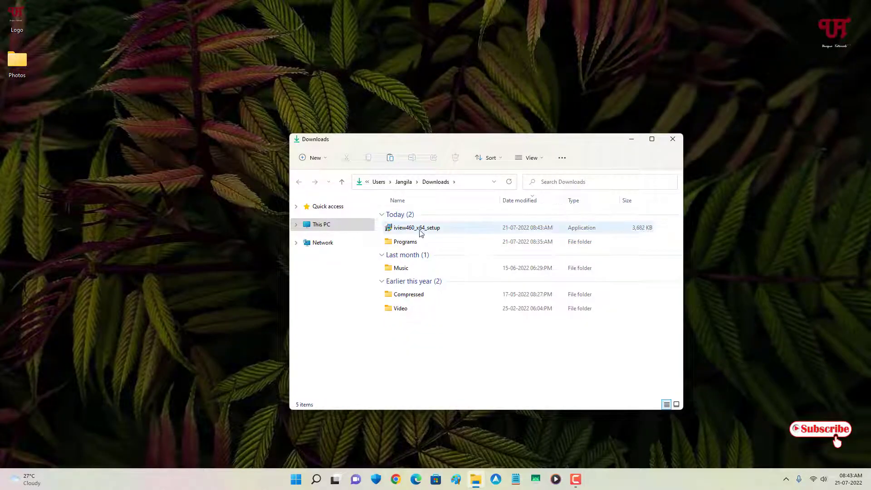
pyautogui.click(421, 232)
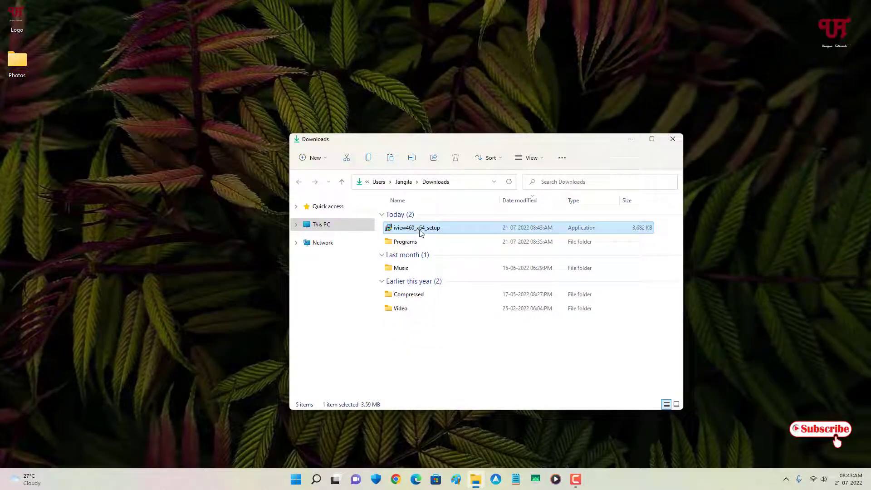
pyautogui.doubleClick(421, 233)
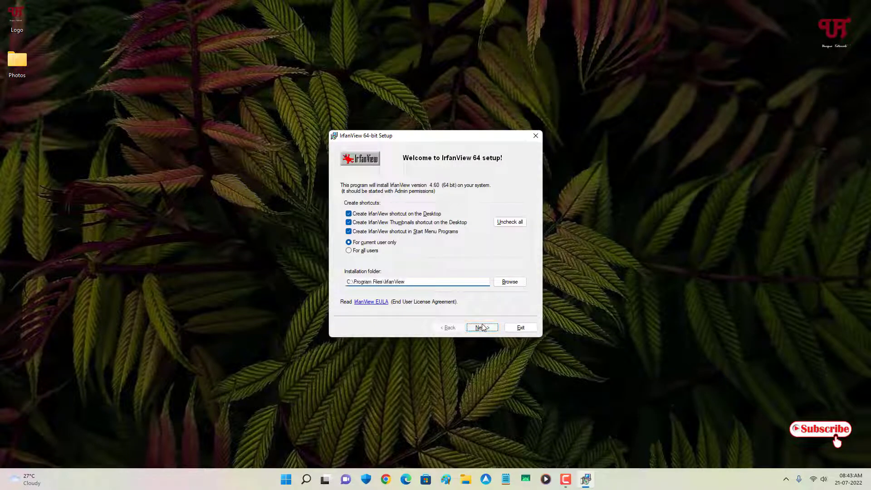
# Step: Install IrfanView 64-bit 4.60 with default shortcuts and no file associations
pyautogui.click(482, 327)
pyautogui.click(485, 329)
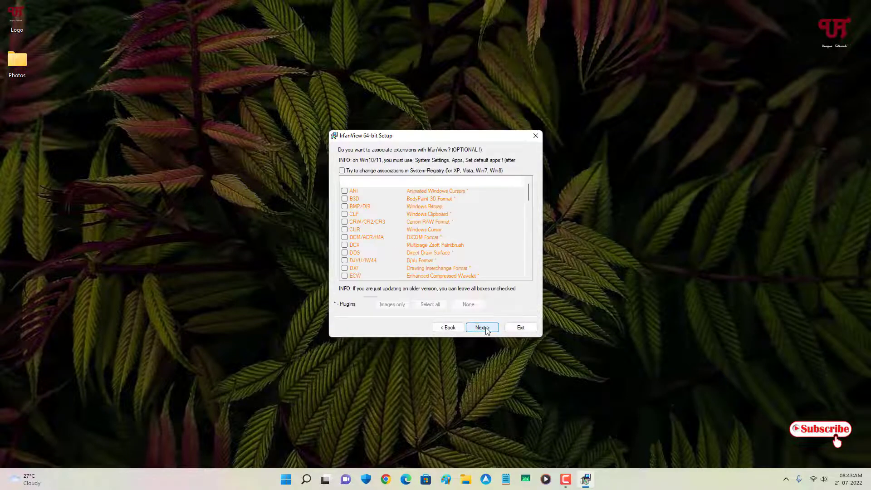
pyautogui.click(486, 330)
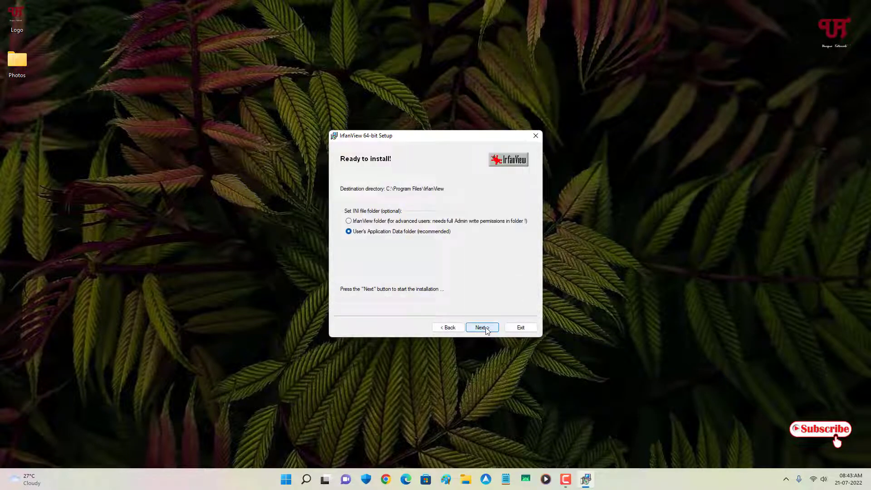
pyautogui.click(486, 329)
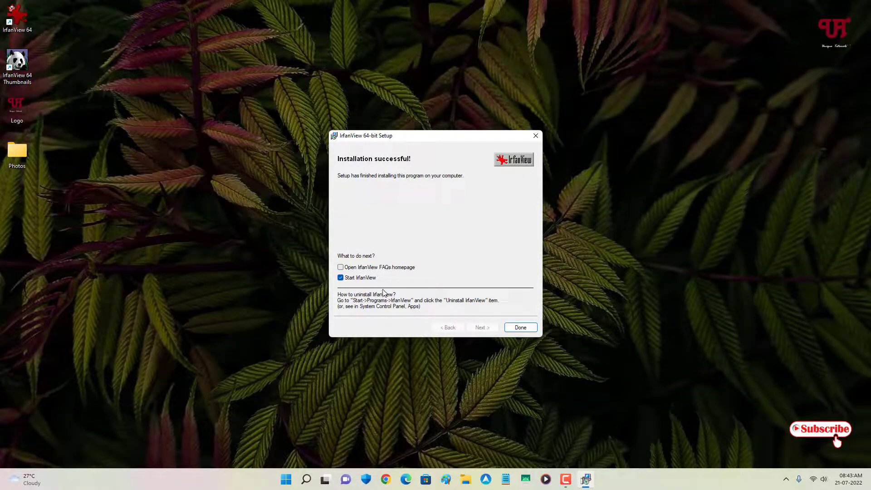
# Step: Finish setup to launch IrfanView, centre its empty window, and show the File menu
pyautogui.click(520, 328)
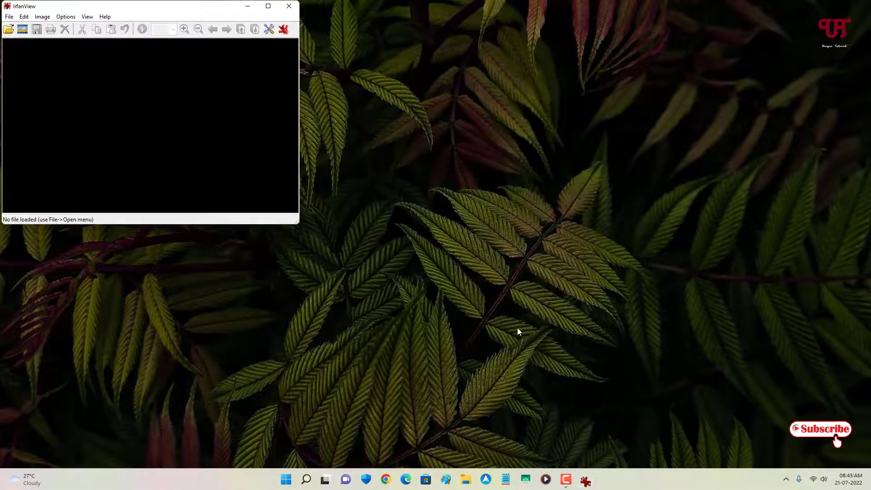
pyautogui.moveTo(215, 9); pyautogui.dragTo(515, 158)
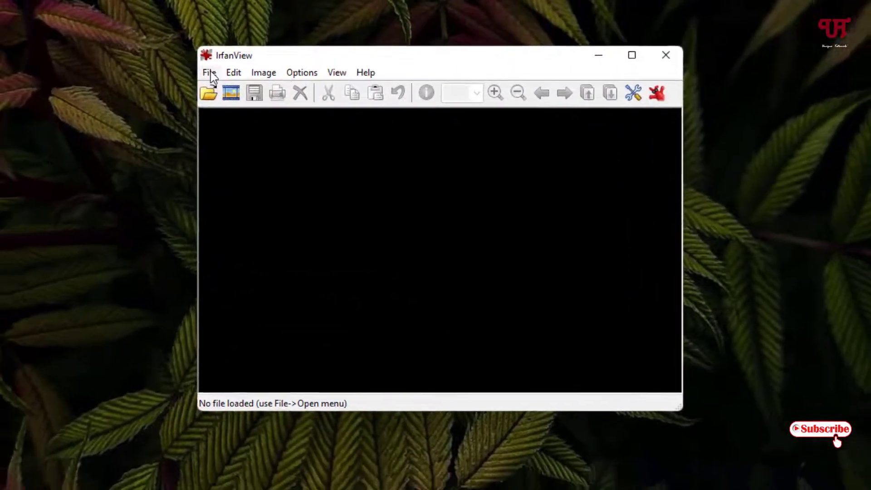
pyautogui.click(197, 76)
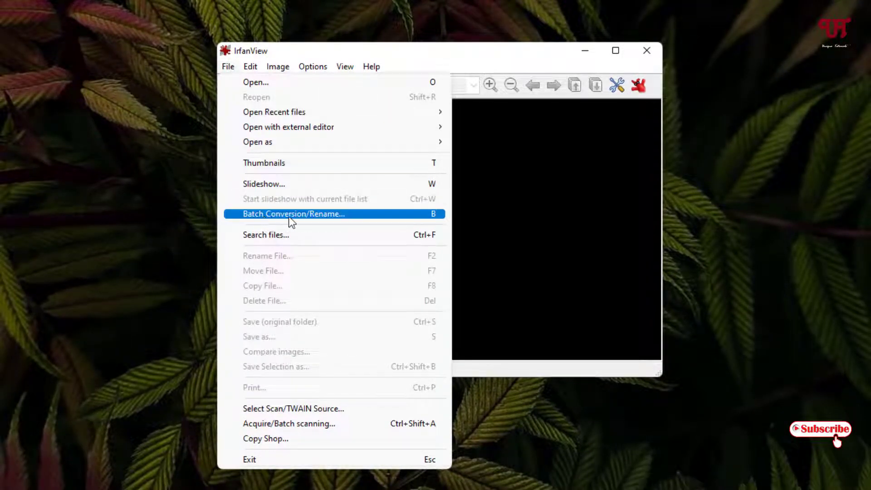
# Step: Start Batch Conversion/Rename and add all four images from Desktop\Photos as input files
pyautogui.click(303, 216)
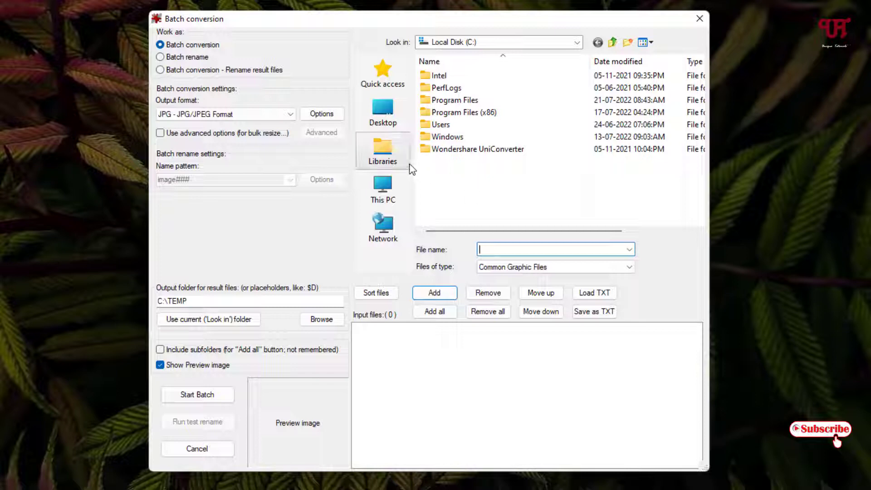
pyautogui.click(390, 120)
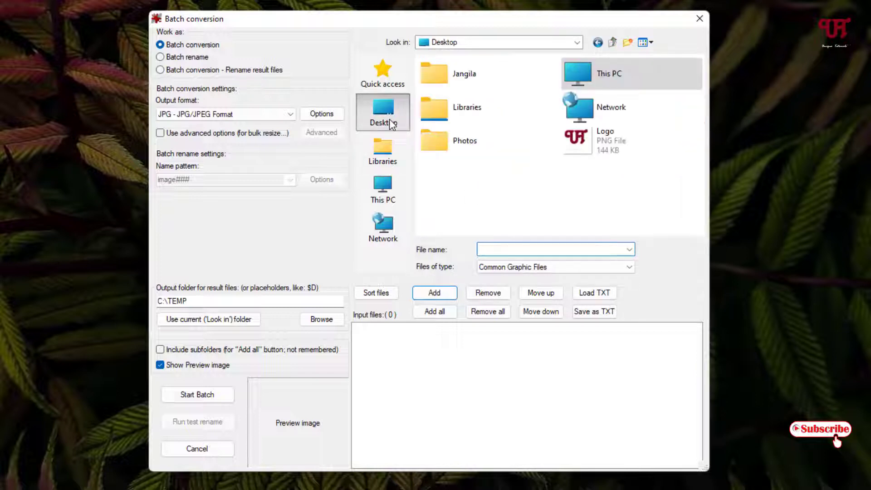
pyautogui.doubleClick(477, 142)
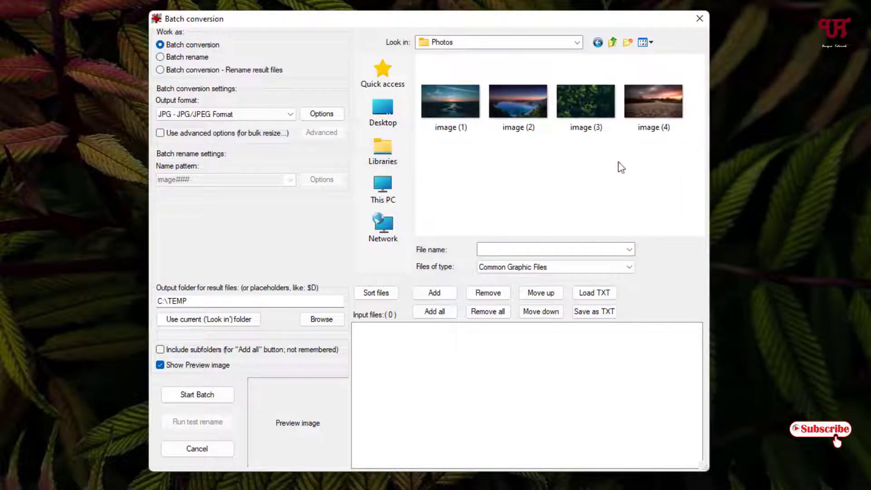
pyautogui.moveTo(670, 160); pyautogui.dragTo(462, 96)
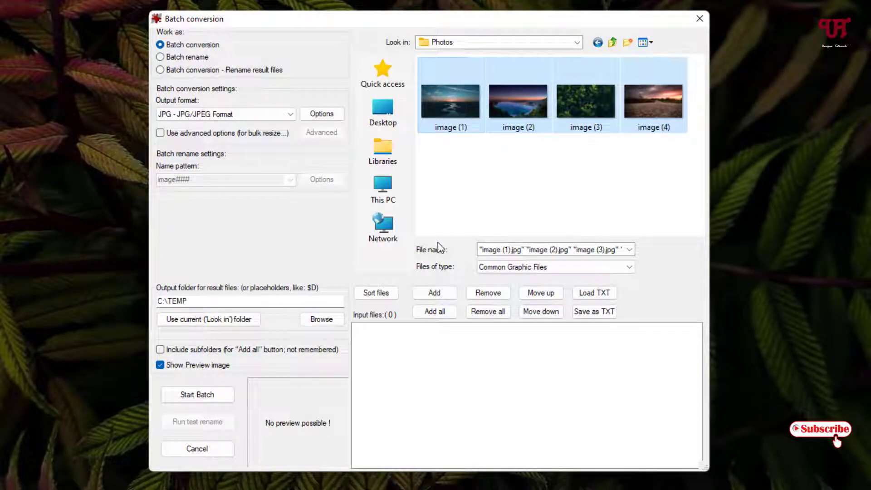
pyautogui.click(434, 313)
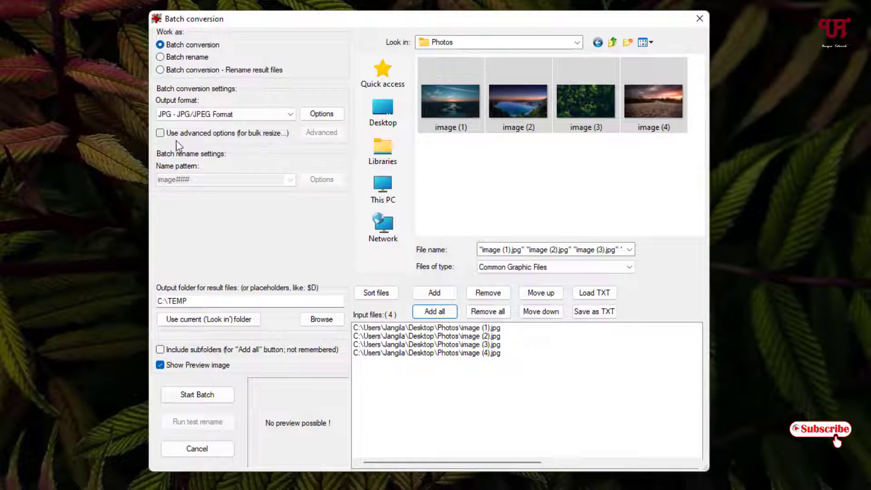
# Step: Enable Use advanced options and tick Add overlay text in Set for all images
pyautogui.click(160, 134)
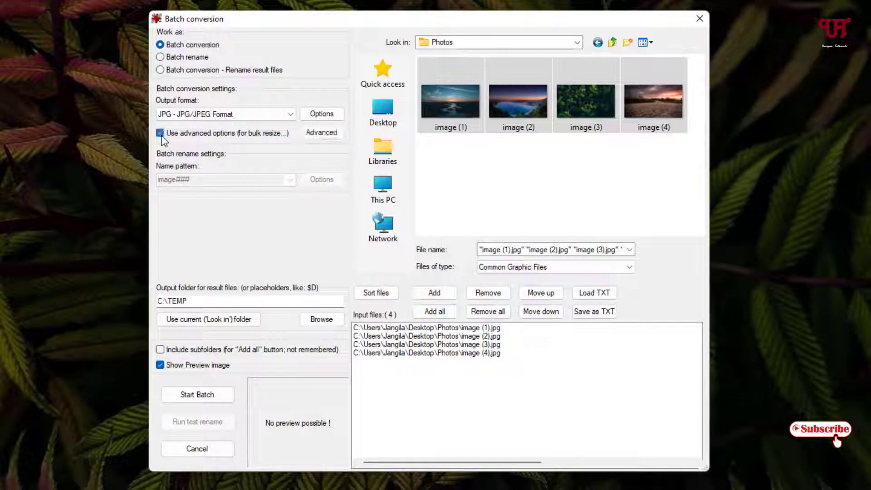
pyautogui.click(320, 135)
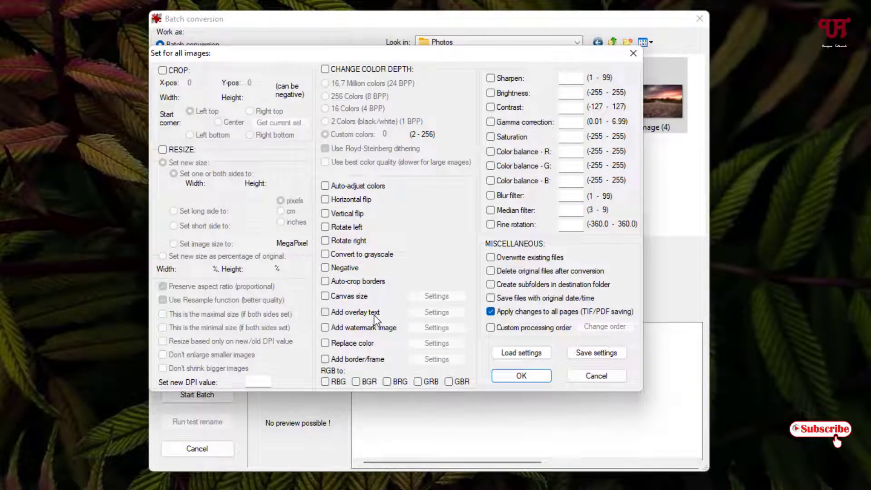
pyautogui.click(325, 312)
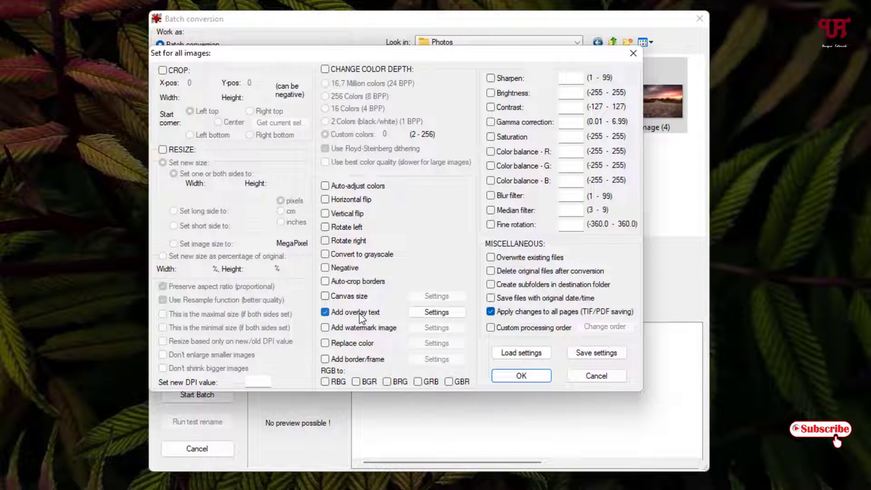
# Step: Set the overlay text to 'uniquetutorials' with Start Corner Center and confirm
pyautogui.click(431, 312)
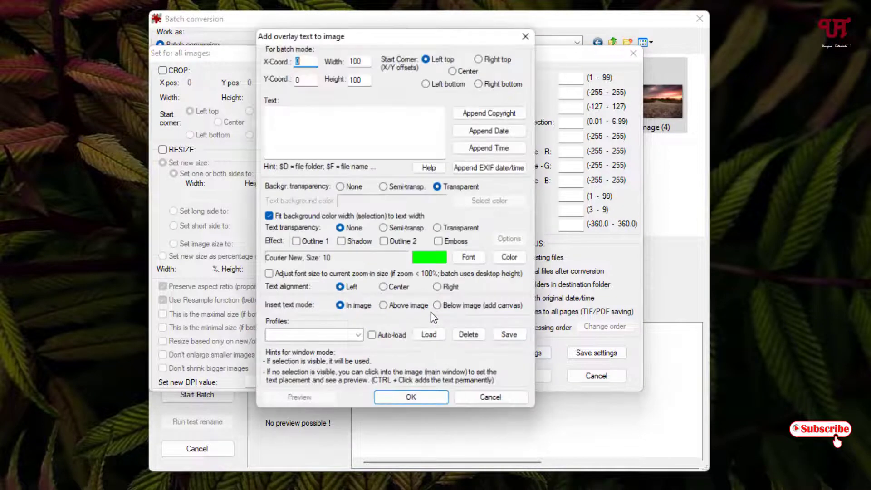
pyautogui.click(328, 117)
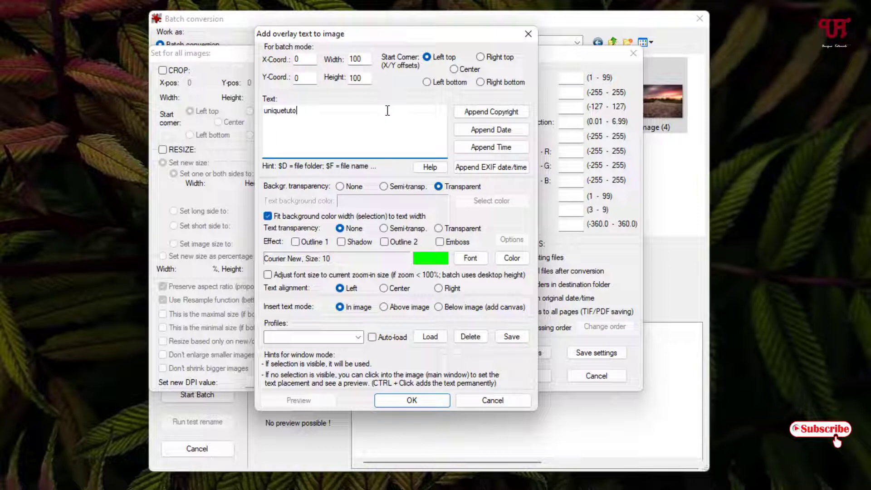
pyautogui.write('ia')
pyautogui.click(453, 69)
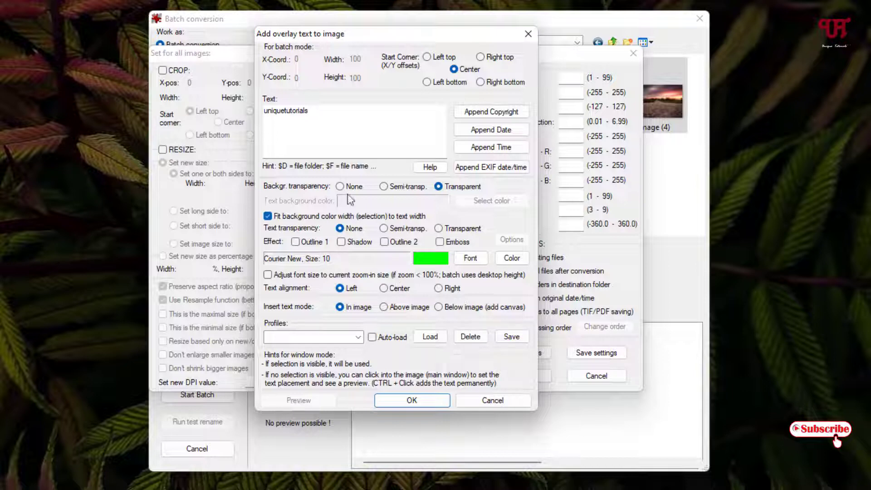
pyautogui.click(414, 400)
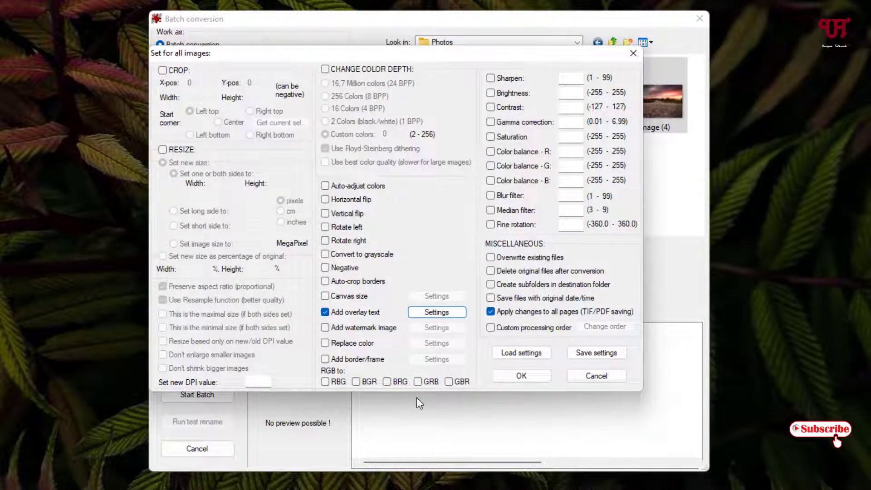
# Step: Confirm the advanced options and run the batch converting the four photos into C:\TEMP
pyautogui.click(527, 381)
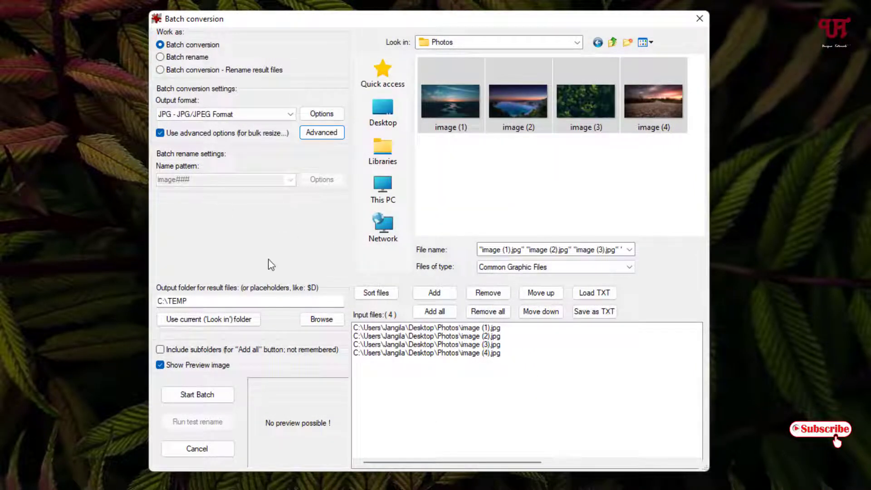
pyautogui.click(203, 398)
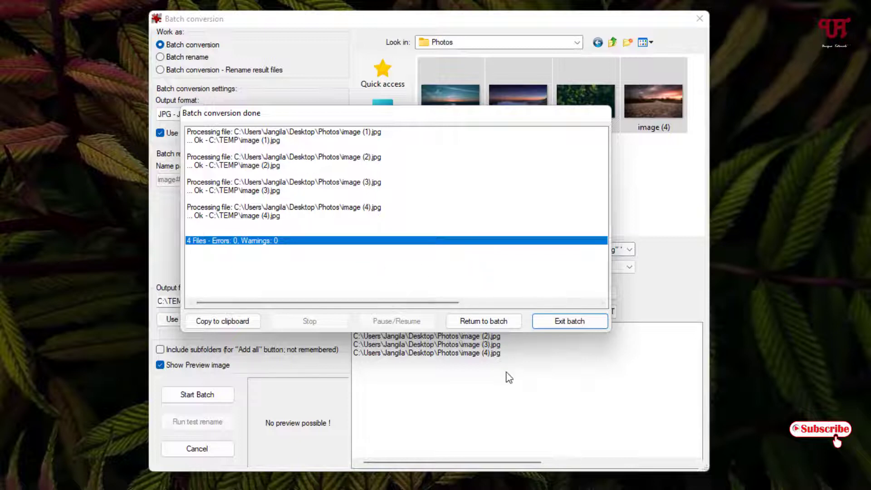
# Step: Return to the batch dialog, keep C:\TEMP as the output folder, and launch File Explorer
pyautogui.click(488, 322)
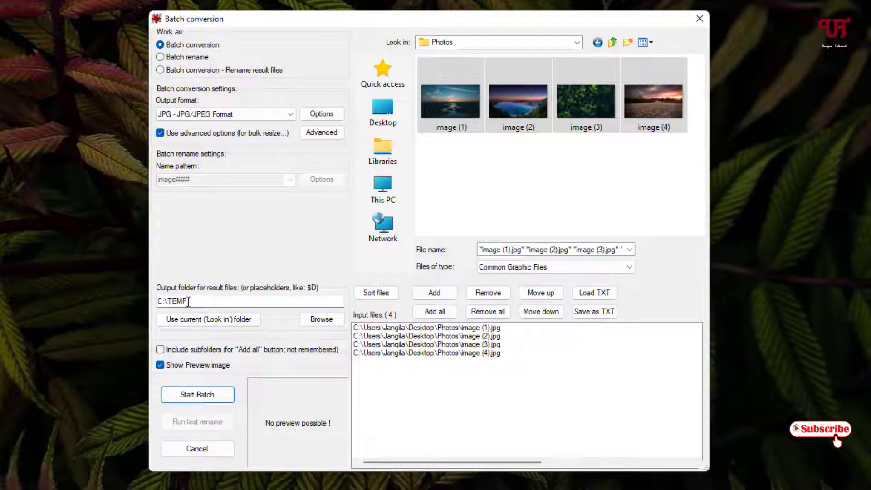
pyautogui.click(321, 319)
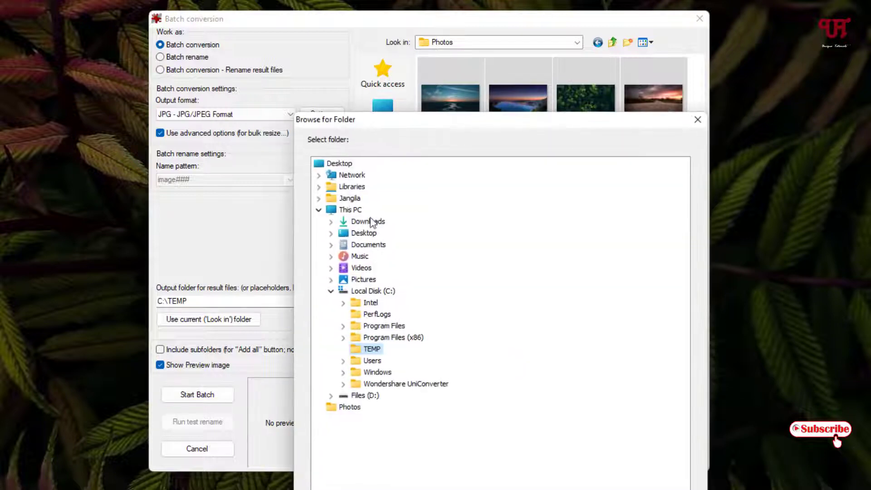
pyautogui.click(701, 122)
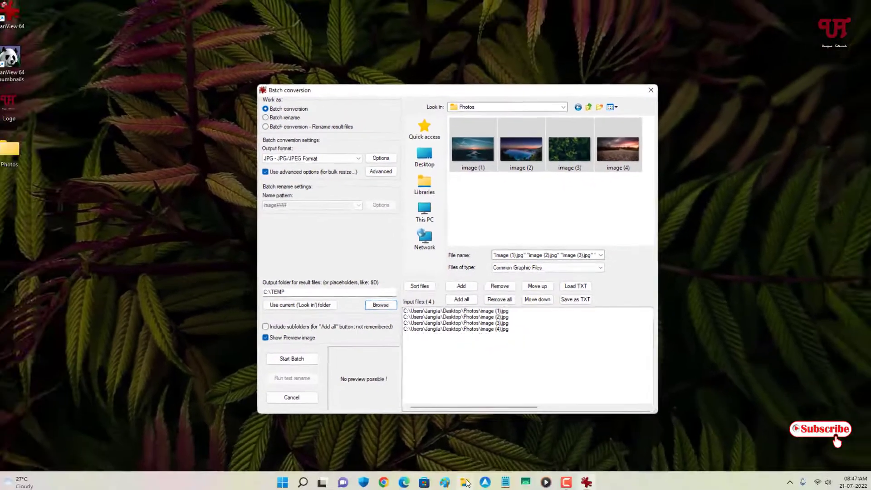
pyautogui.click(467, 480)
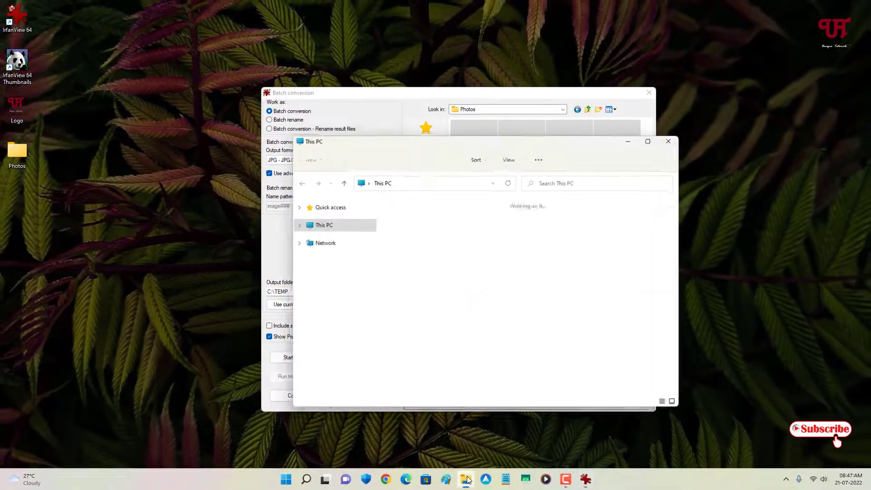
# Step: Navigate to C:\TEMP and open the converted image (1).jpg in Photos
pyautogui.doubleClick(414, 312)
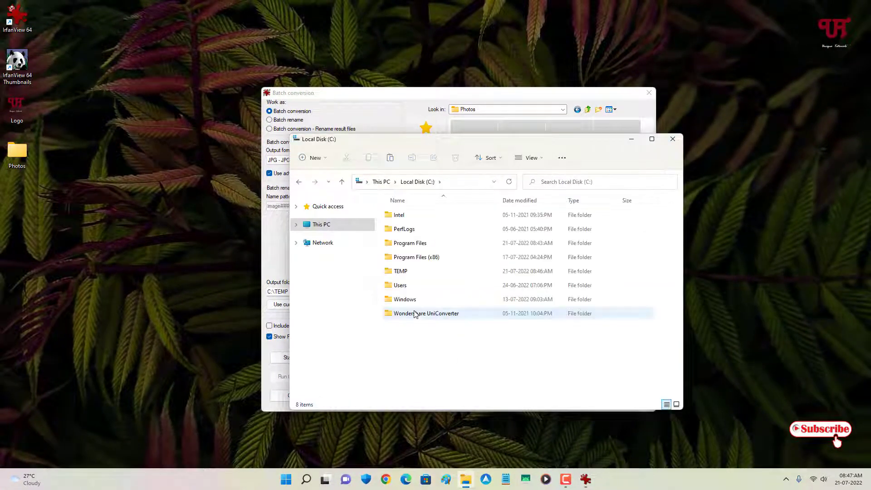
pyautogui.doubleClick(404, 272)
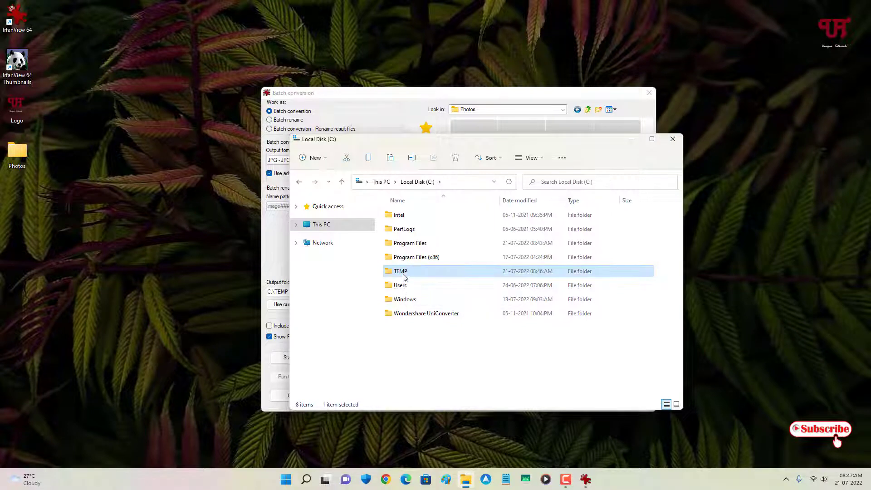
pyautogui.click(411, 227)
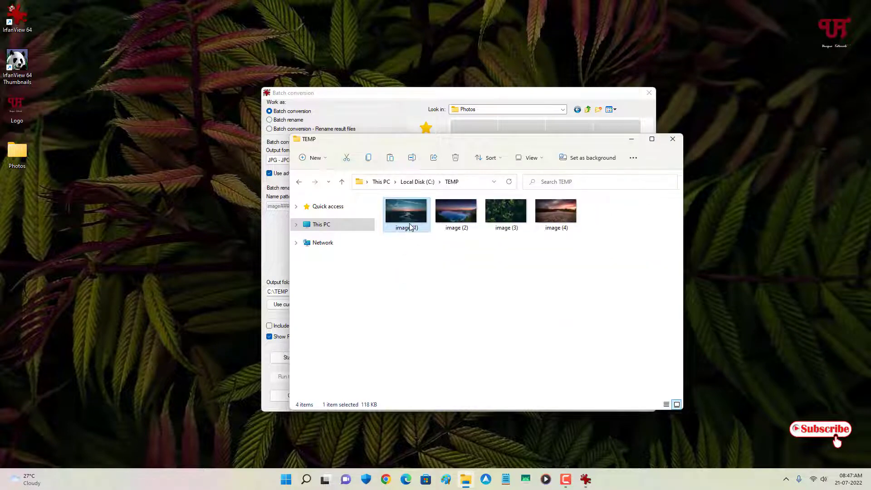
pyautogui.doubleClick(410, 226)
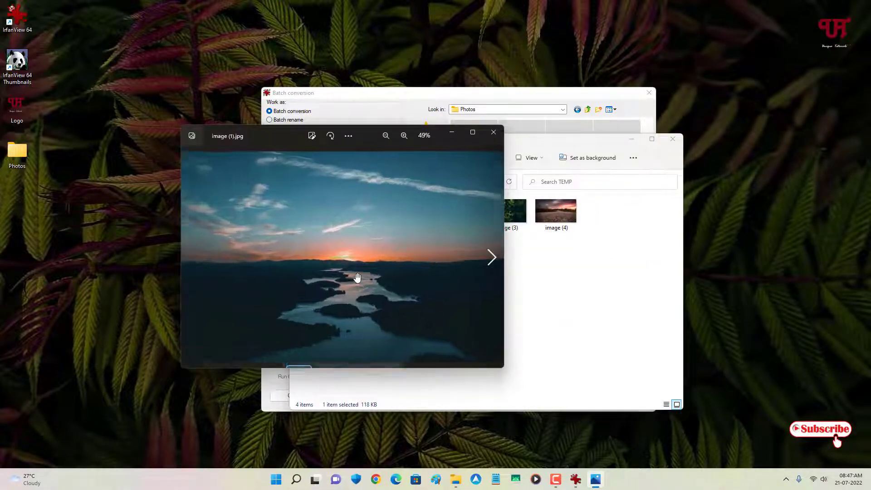
# Step: Zoom in and step through images (2) and (3), confirming the centred green uniquetutorials text
pyautogui.scroll(5, 357, 278)
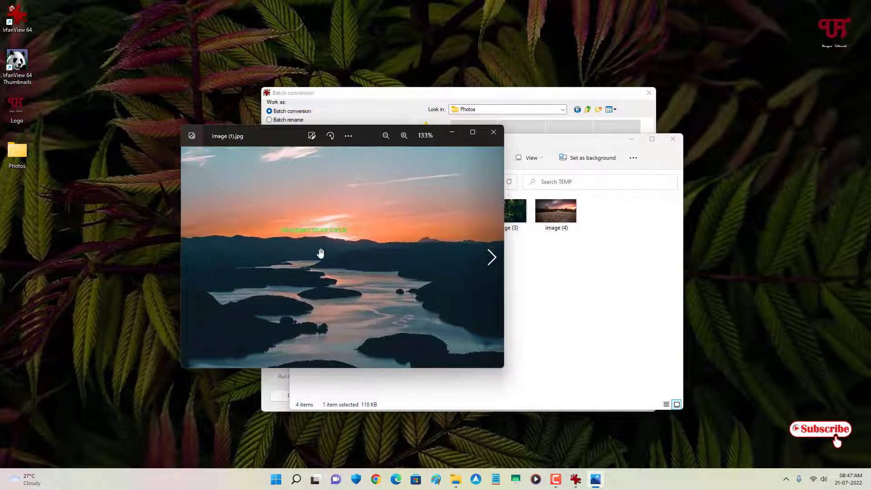
pyautogui.scroll(1, 320, 238)
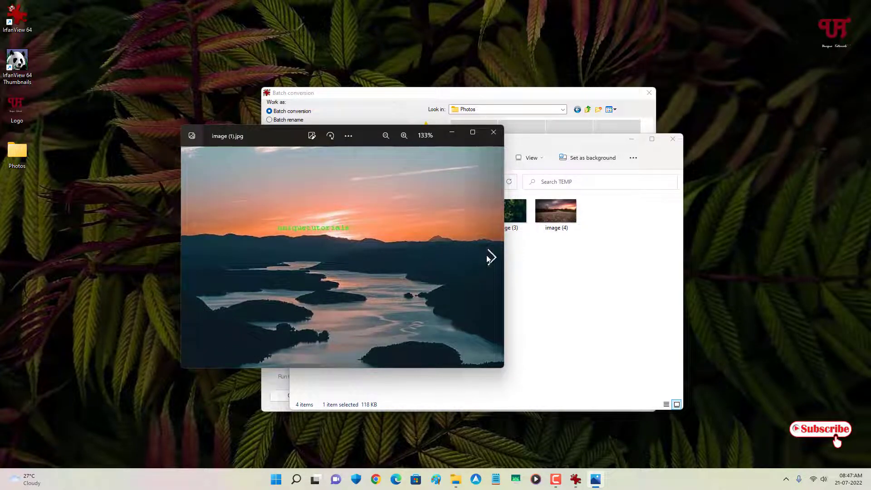
pyautogui.click(491, 258)
pyautogui.scroll(6, 335, 274)
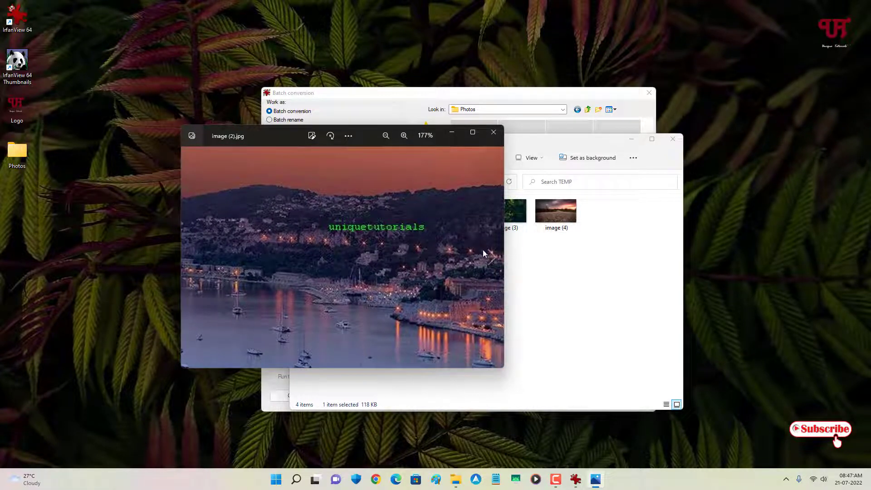
pyautogui.click(482, 254)
pyautogui.scroll(4, 347, 269)
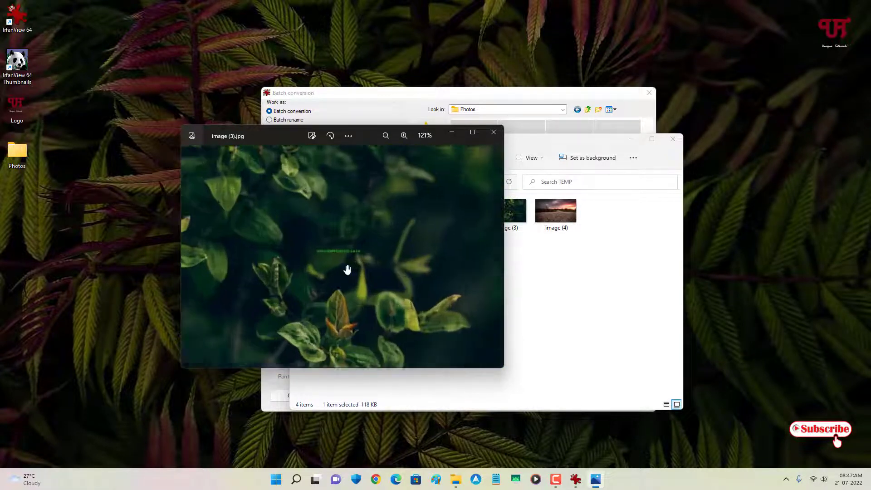
# Step: Inspect the uniquetutorials watermark on image (4) up close, then close the Photos viewer
pyautogui.click(486, 254)
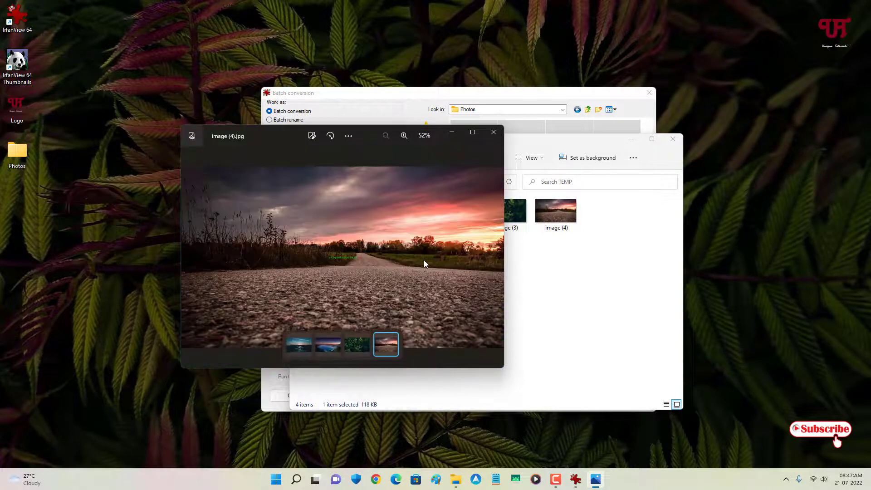
pyautogui.scroll(3, 426, 261)
pyautogui.moveTo(426, 262); pyautogui.dragTo(315, 278)
pyautogui.scroll(4, 305, 274)
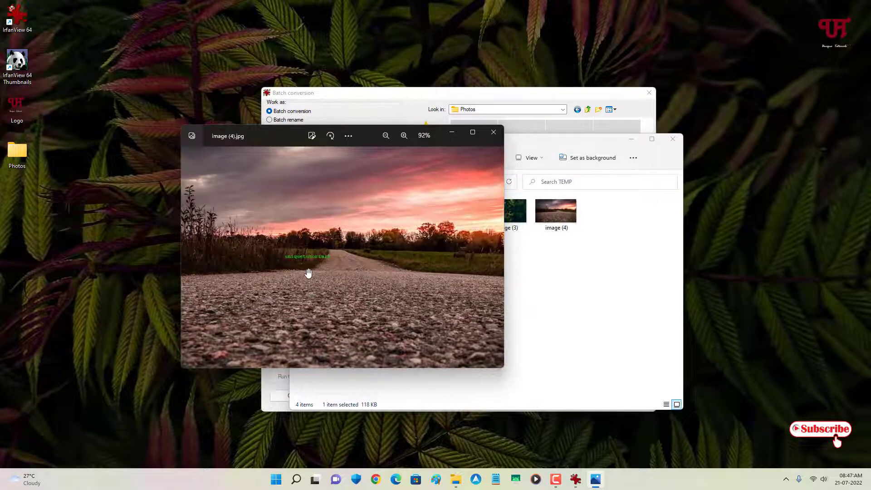
pyautogui.scroll(-8, 338, 257)
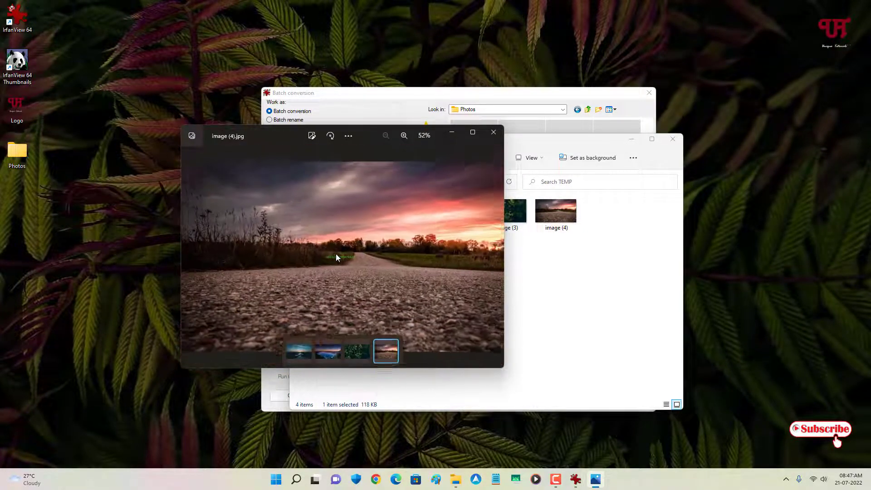
pyautogui.click(492, 133)
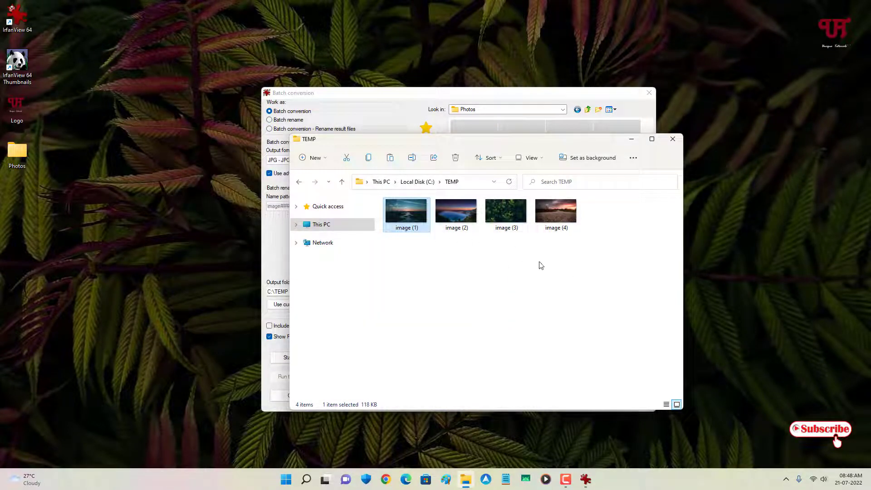
# Step: Close the TEMP folder and, in Advanced options, replace 'Add overlay text' with 'Add watermark image'
pyautogui.click(676, 140)
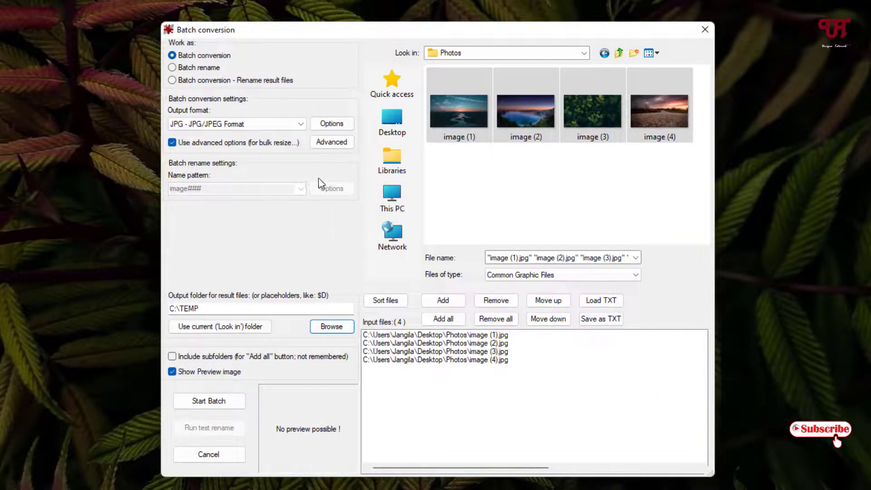
pyautogui.click(331, 146)
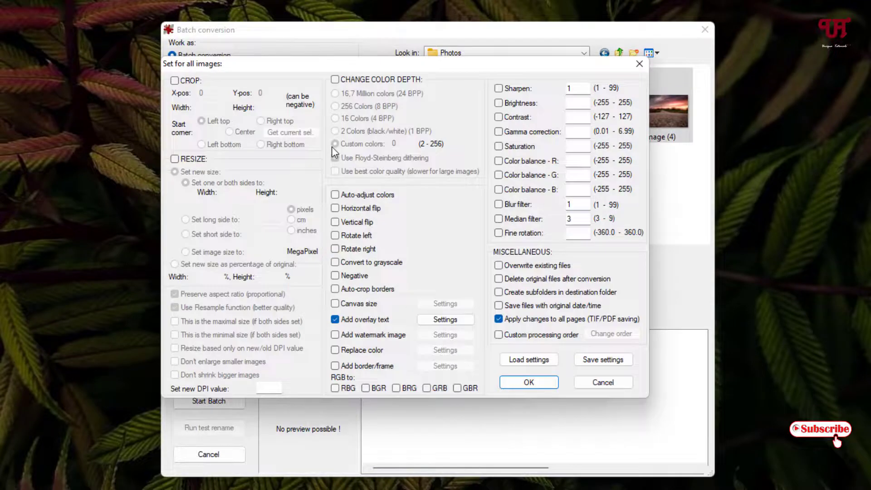
pyautogui.click(347, 321)
pyautogui.click(335, 335)
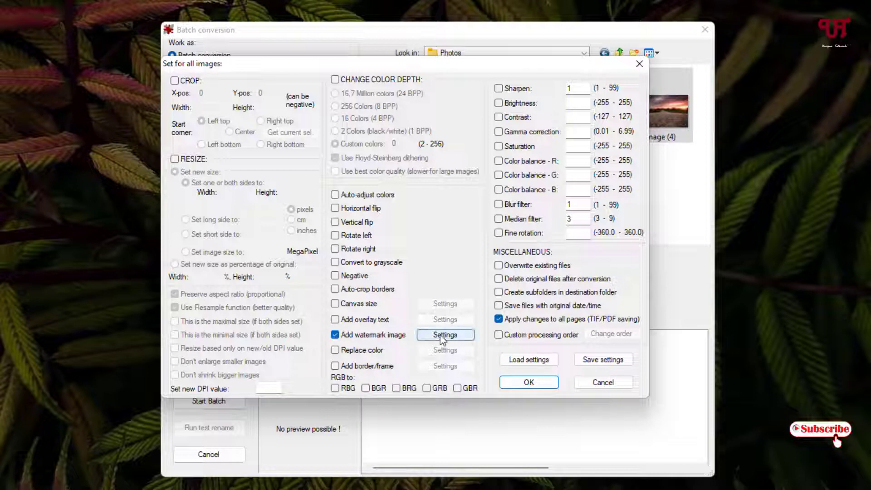
# Step: Choose Logo.png from the Desktop as the watermark image
pyautogui.click(442, 336)
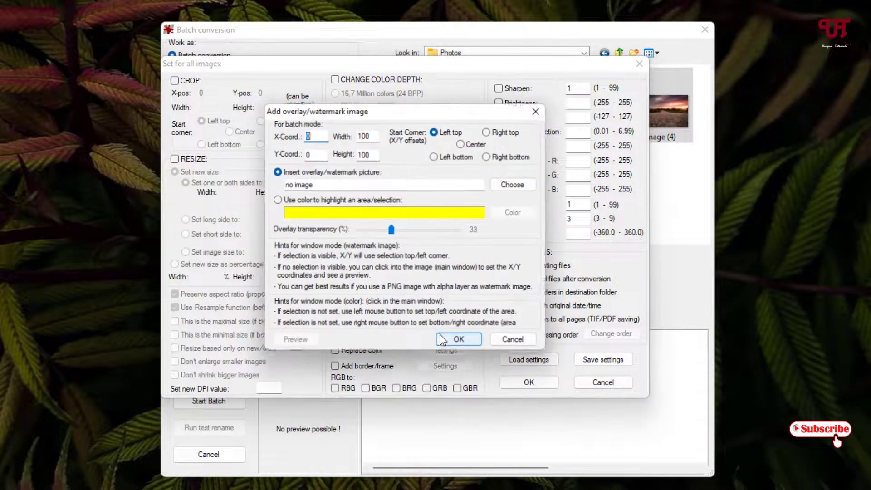
pyautogui.click(514, 186)
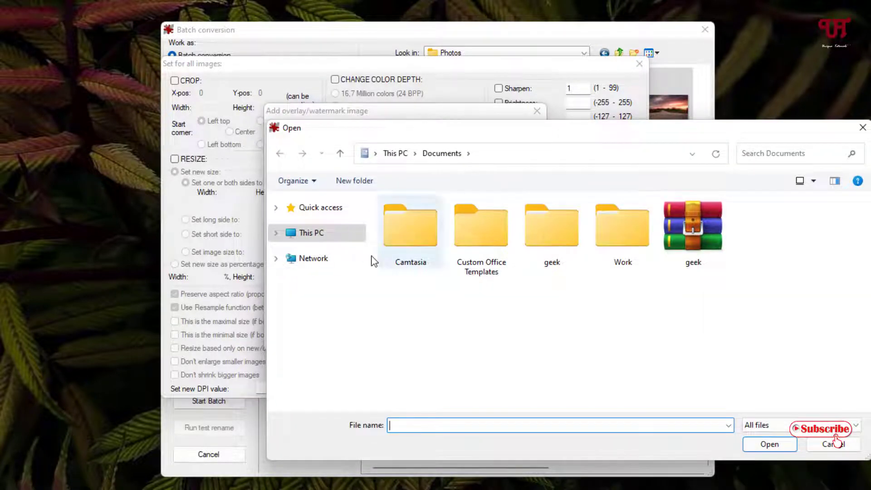
pyautogui.click(309, 241)
pyautogui.doubleClick(402, 227)
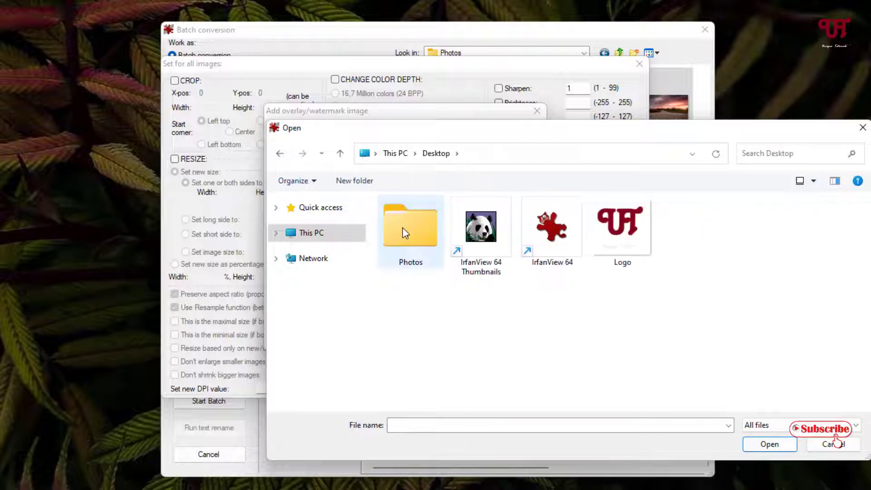
pyautogui.click(630, 238)
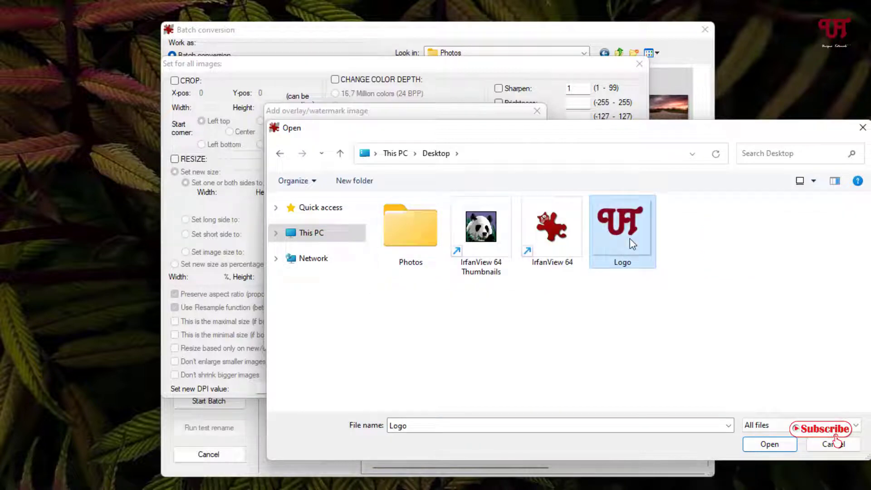
pyautogui.click(770, 444)
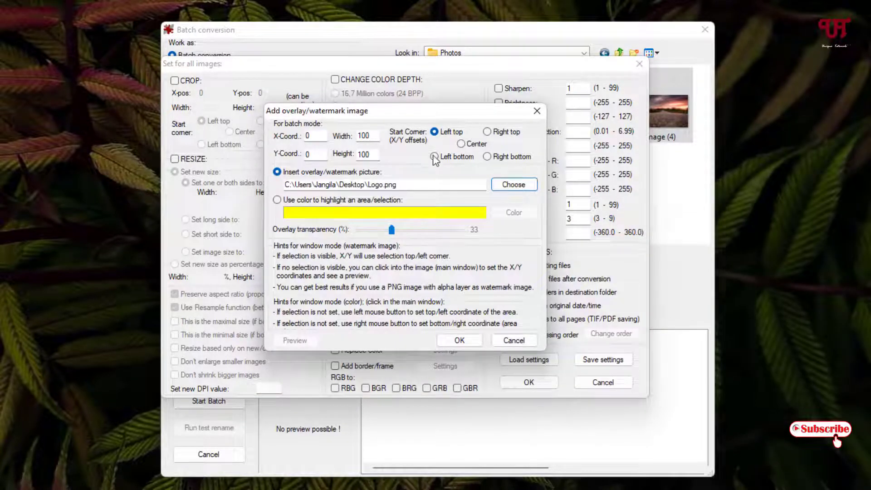
# Step: Anchor the watermark at Center and confirm both the watermark and advanced options dialogs
pyautogui.click(463, 146)
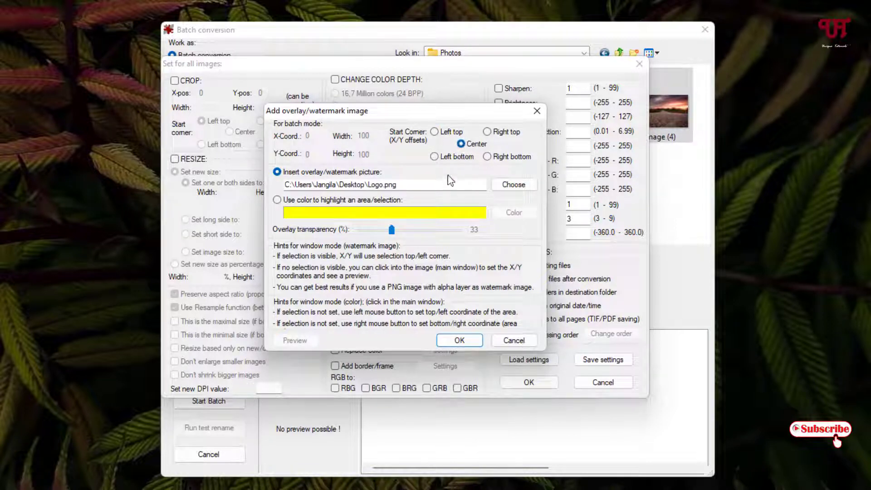
pyautogui.click(459, 340)
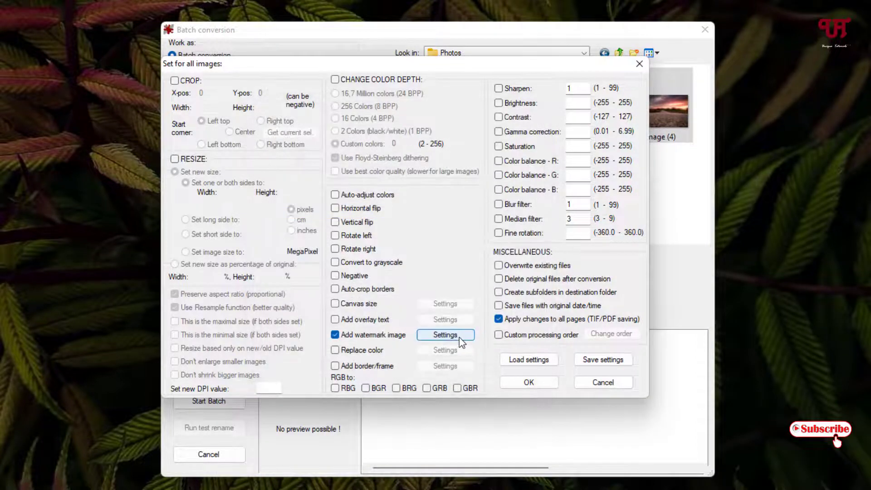
pyautogui.click(529, 382)
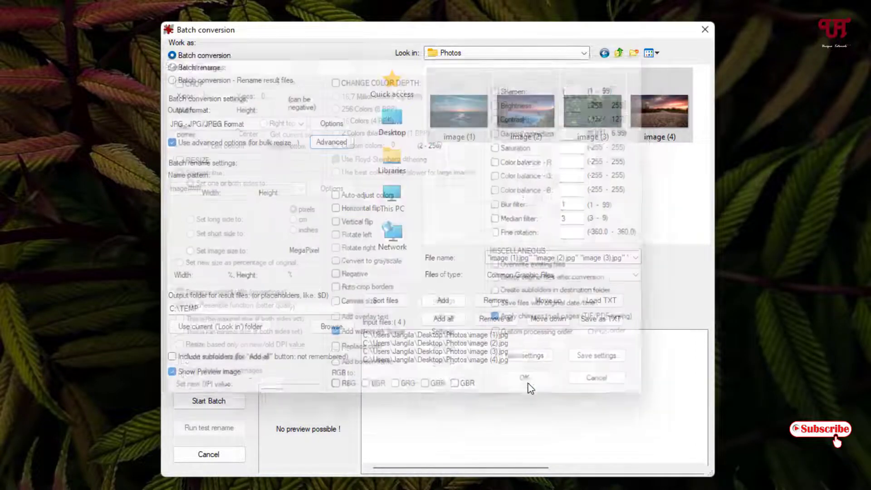